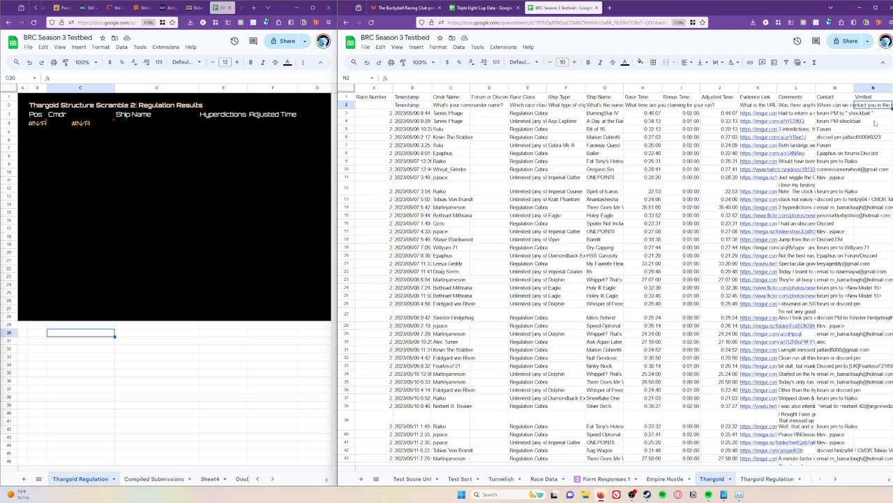
Mark the entry in row 3 of the race data as verified with "yes"
click(877, 114)
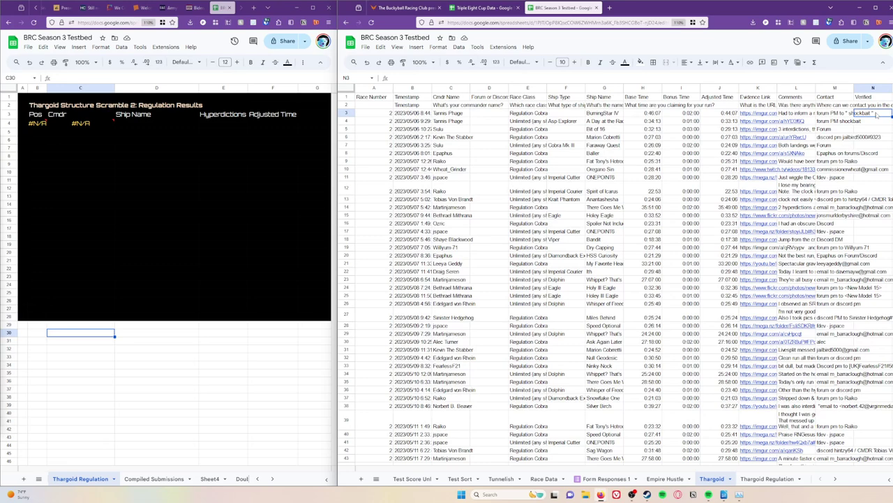
text(yes)
key(Return)
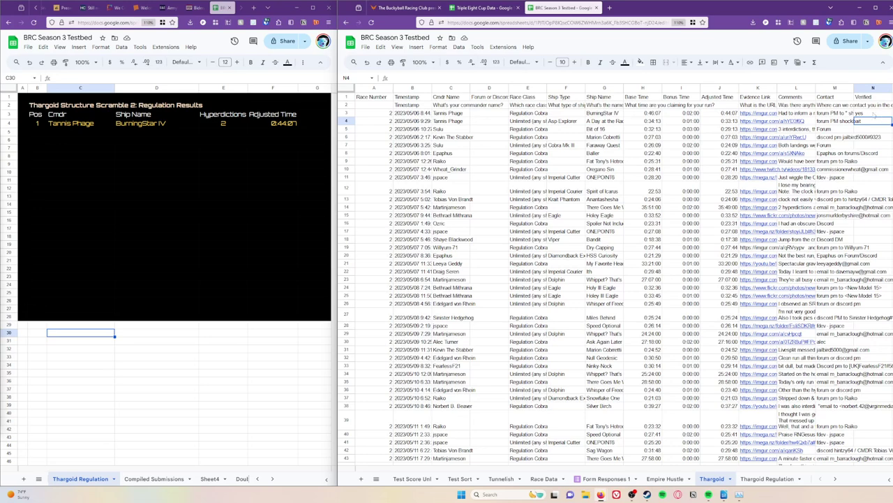
Review row 3's verified status, race class, commander name, ship name and adjusted time against the regulation results
click(873, 113)
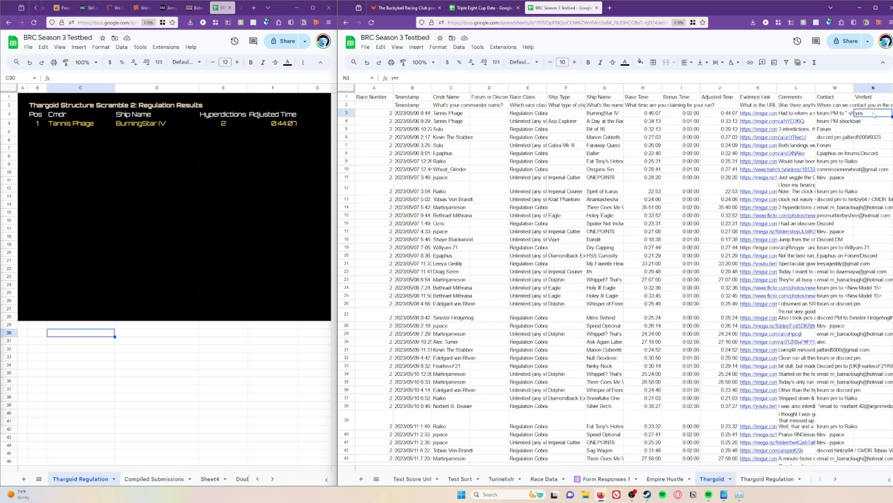
click(531, 115)
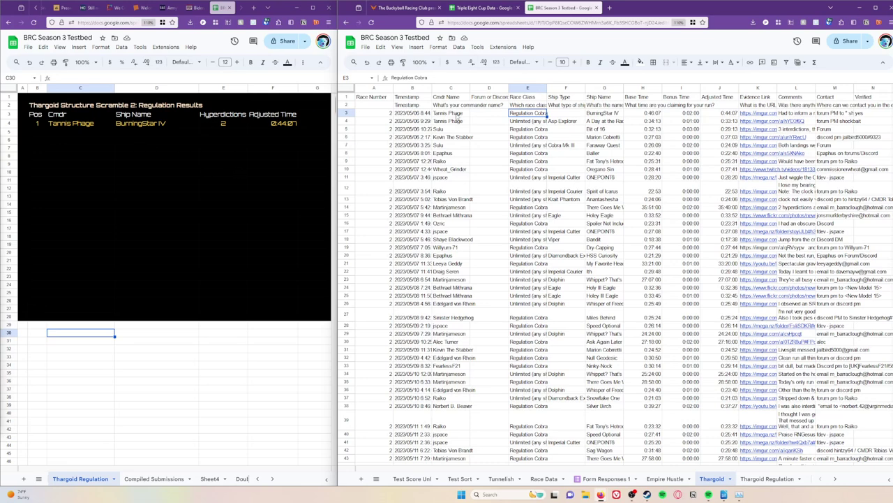
click(457, 113)
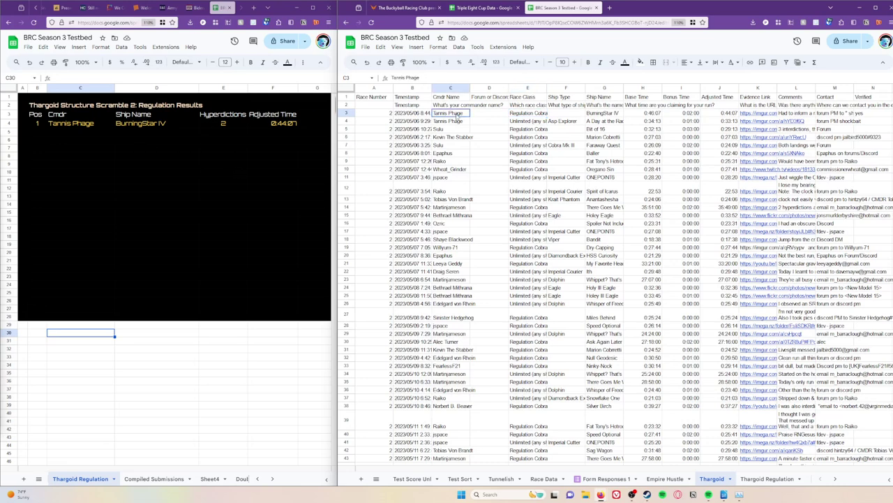
click(610, 113)
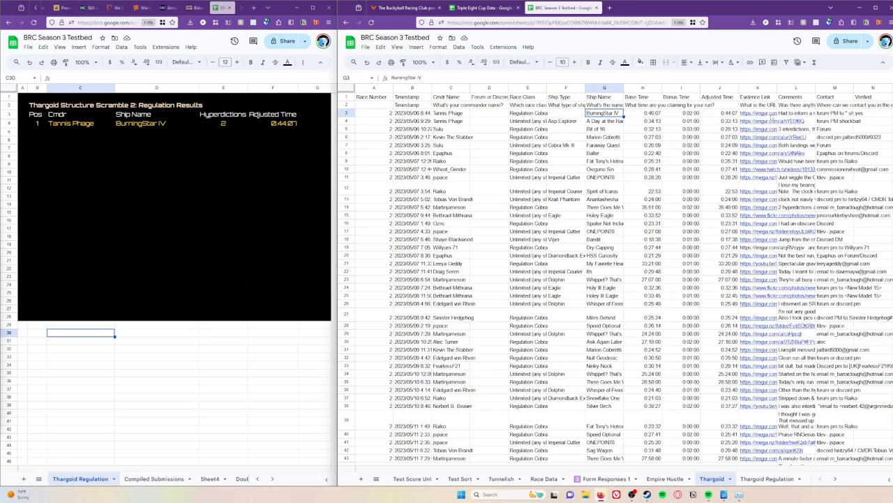
click(720, 115)
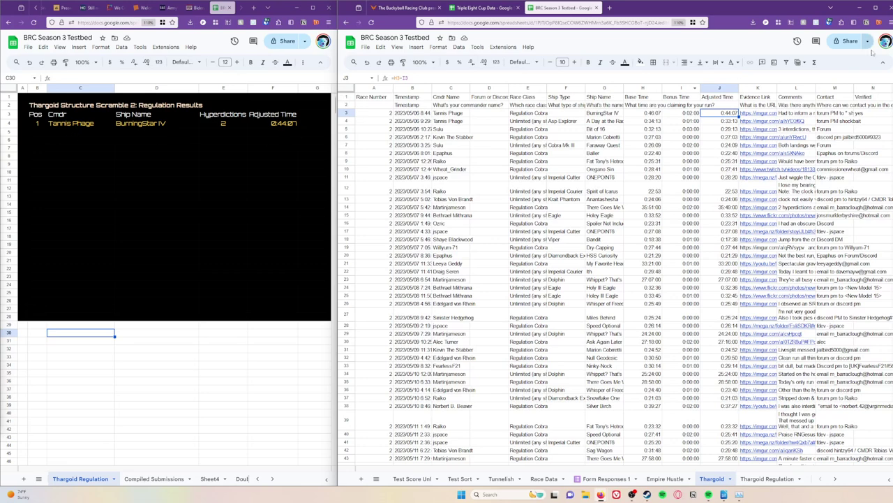
Mark the entries in rows 4 and 5 as verified with "yes"
click(881, 114)
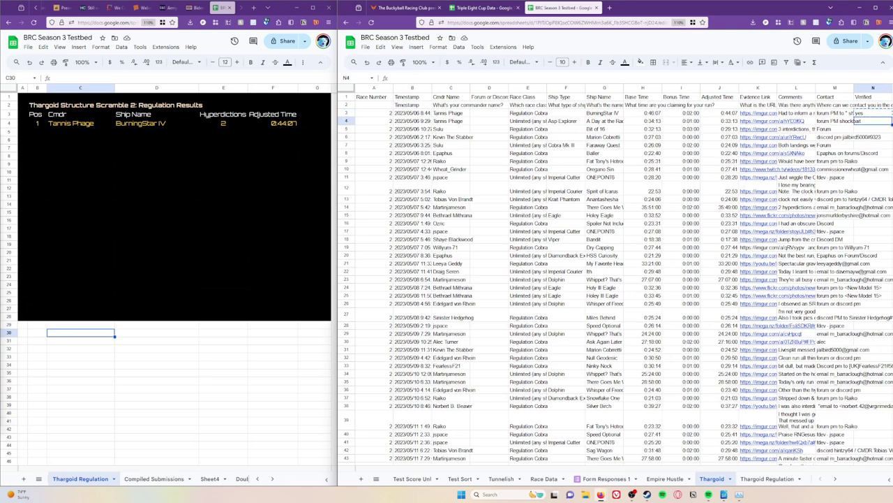
click(873, 121)
text(yes)
click(872, 130)
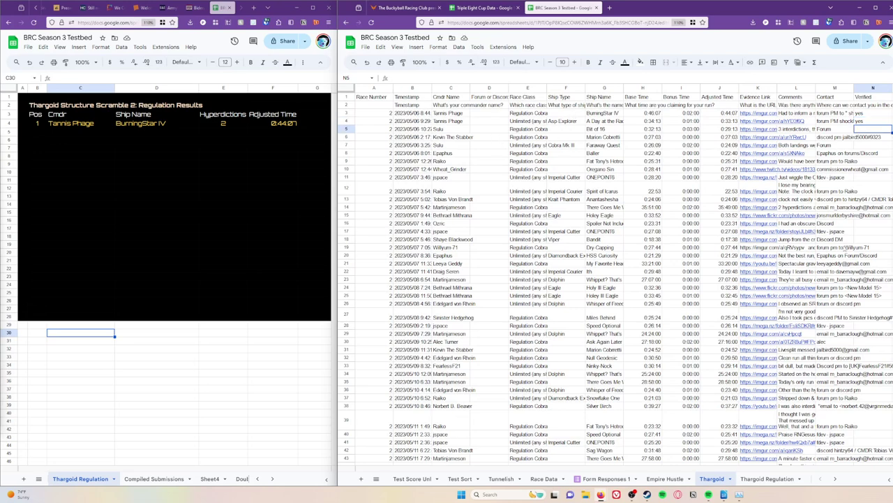
text(yes)
key(Return)
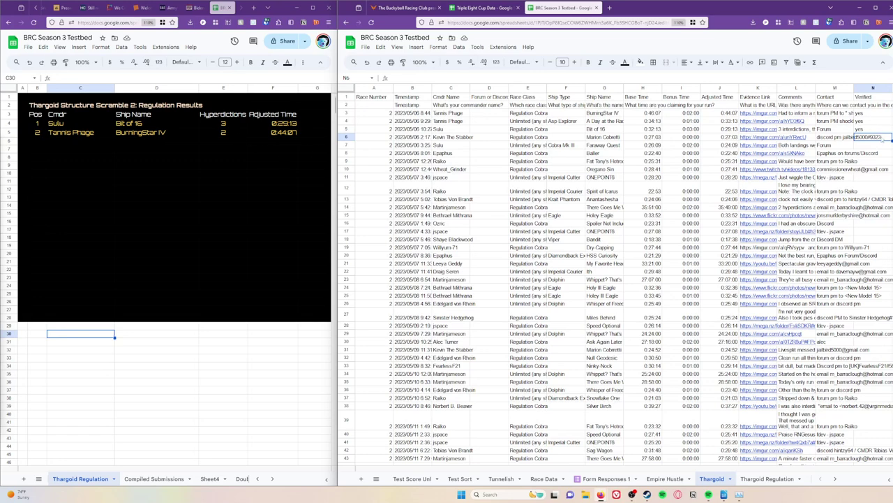
Mark every entry from row 6 to row 21 as verified with "yes"
text(yes)
key(Return)
text(yes)
key(Return)
text(yes)
key(Return)
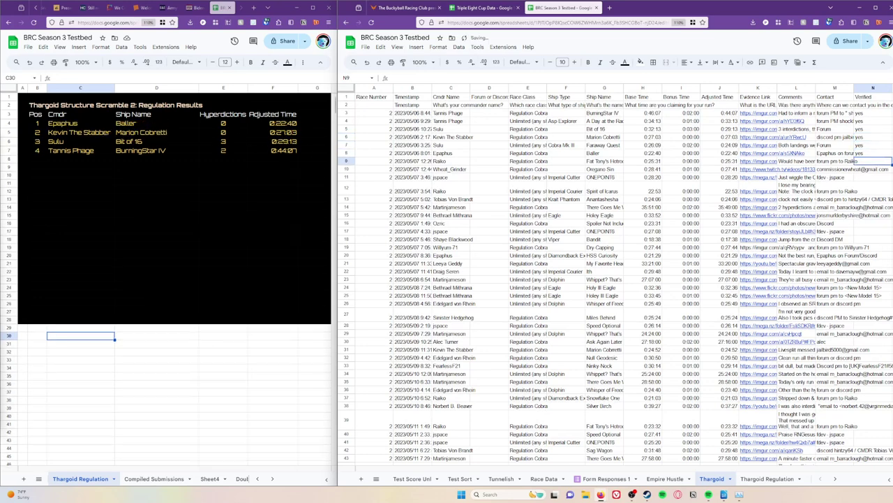
text(yes)
key(Return)
text(yes)
key(Return)
text(yes)
key(Return)
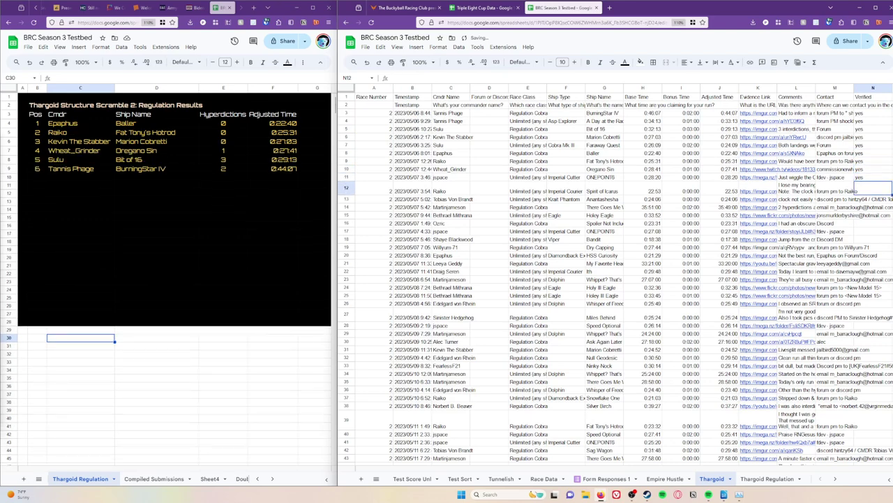
text(yes)
key(Return)
text(yes)
key(Return)
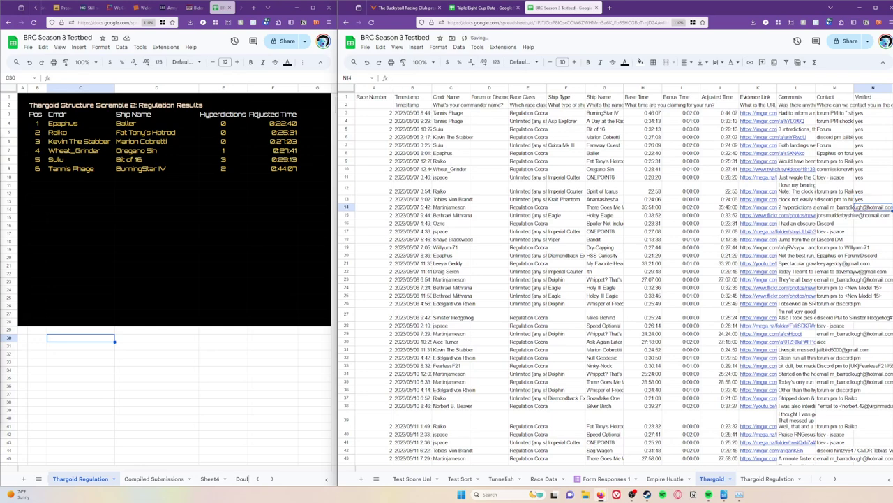
text(yes)
key(Return)
text(yes)
key(Return)
text(yes)
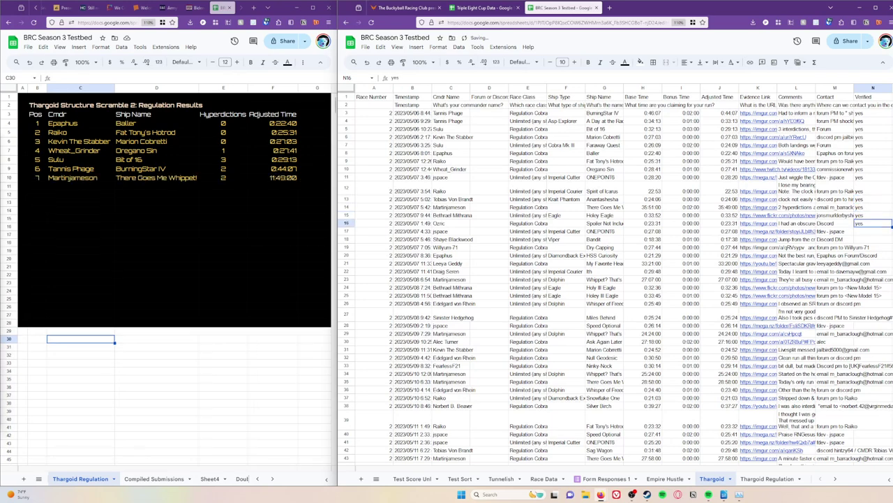
key(Return)
text(yes)
key(Return)
text(yes)
key(Return)
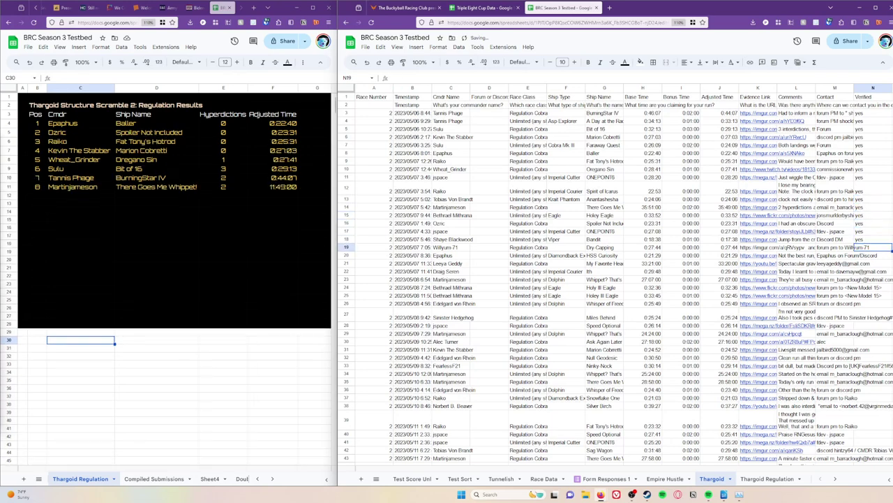
text(yes)
key(Return)
text(yes)
key(Return)
text(yes)
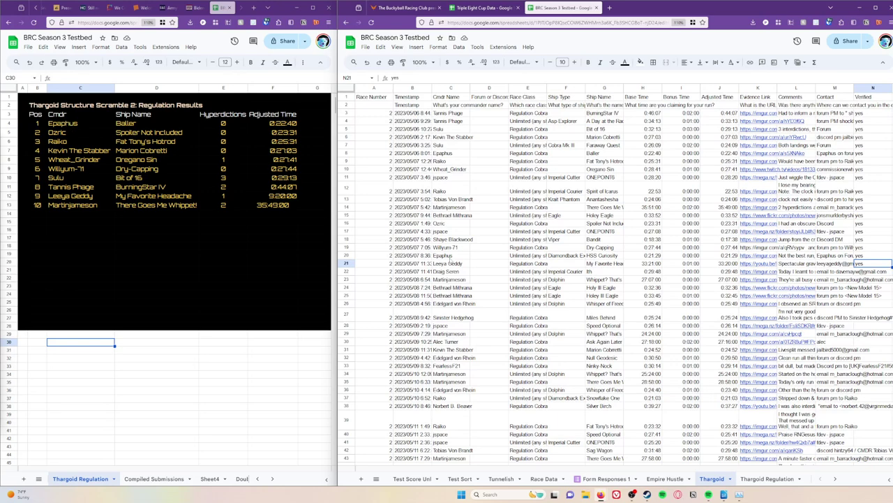
Append an extra "o" to the commander name in row 12 of the race data
click(450, 256)
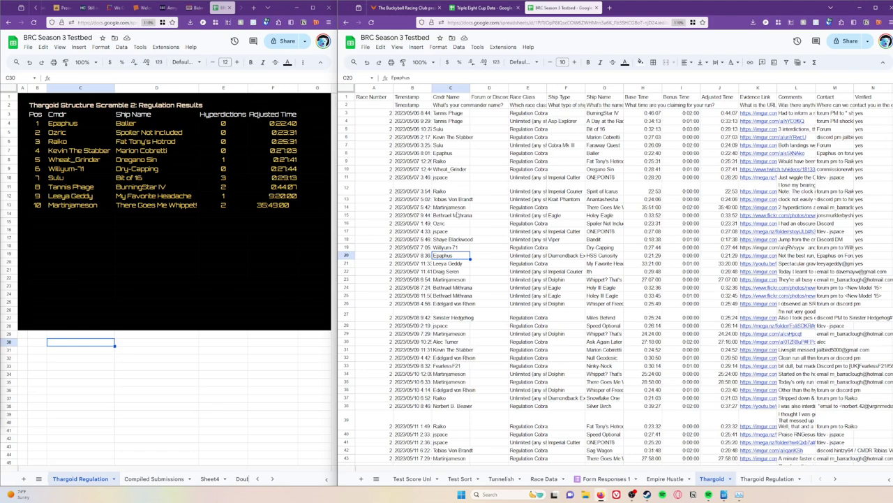
click(458, 192)
double_click(458, 191)
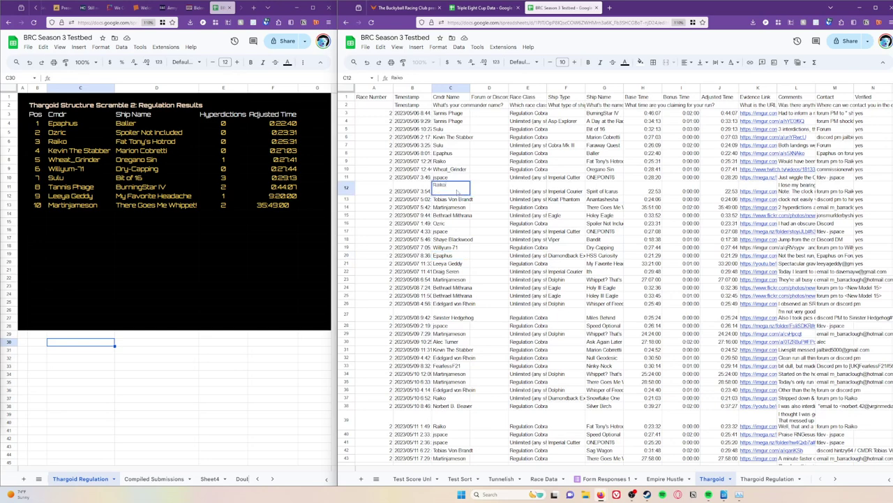
text(o)
key(Return)
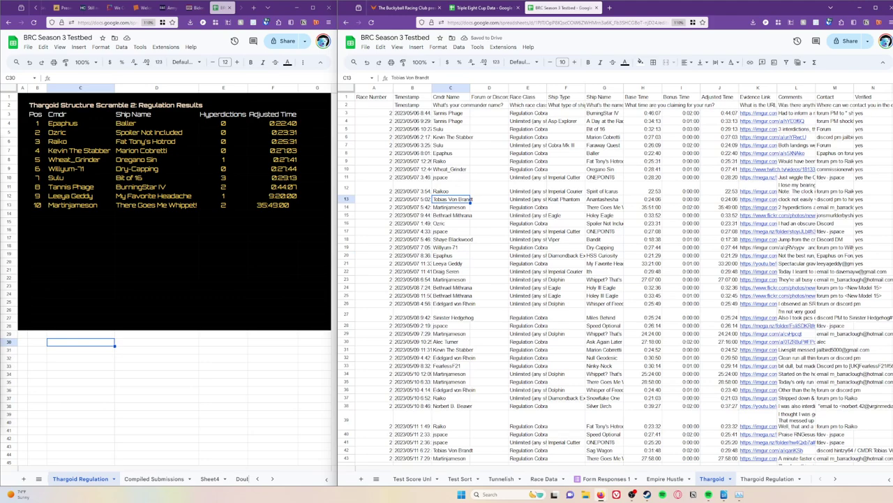
Remove the extra "o" from the commander name in row 12
click(450, 190)
key(Return)
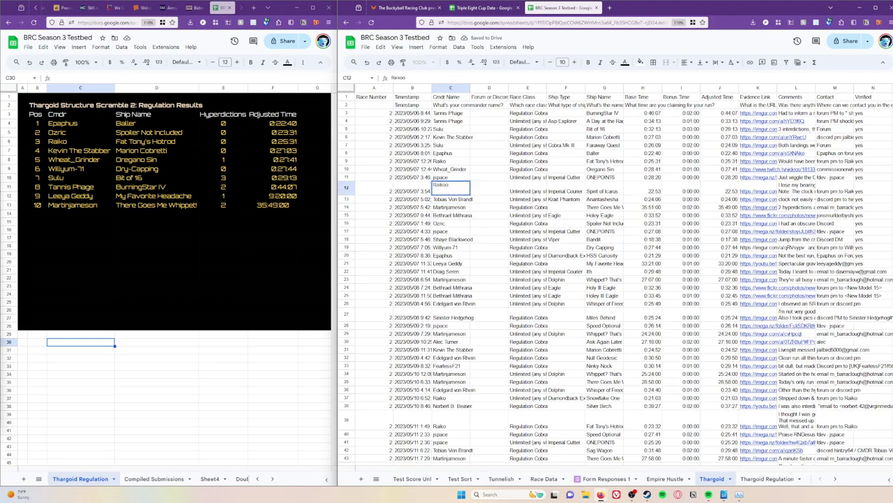
key(BackSpace)
key(Return)
key(Down)
key(Down)
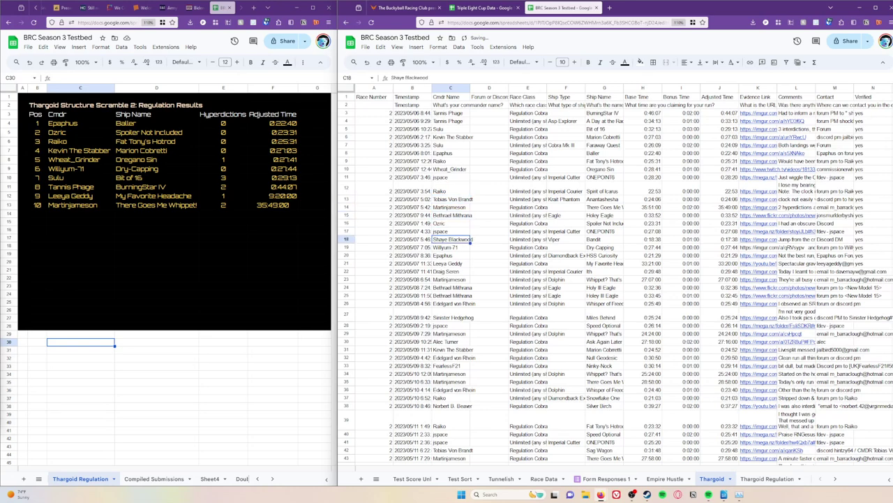
Append an extra "o" to the commander name in row 9, a Regulation Cobra entry
click(450, 160)
key(Return)
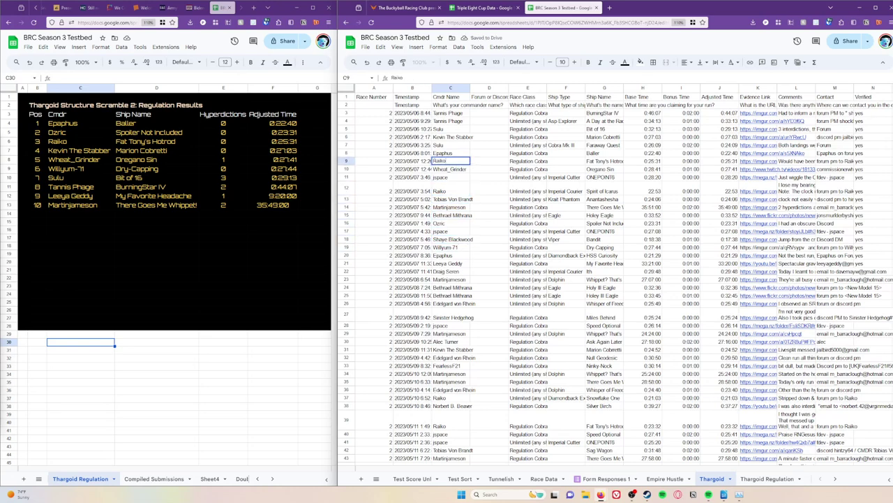
text(o)
key(Return)
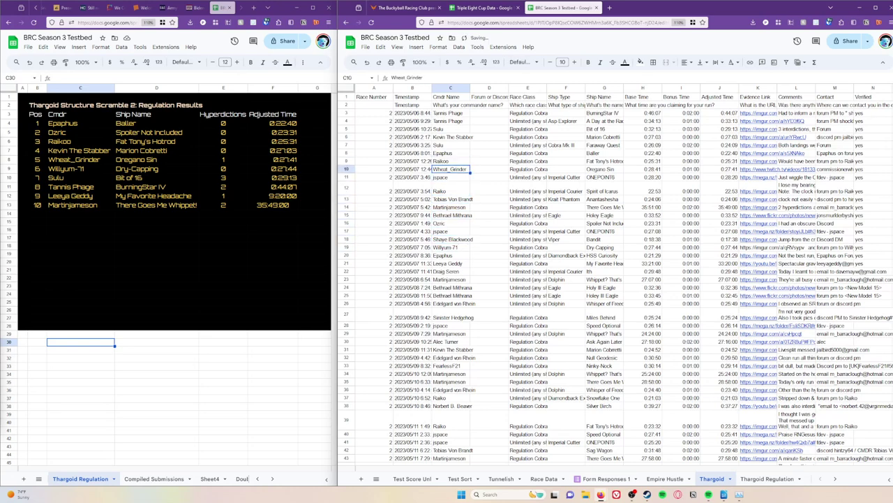
Undo the commander name change in row 9 and leave the cell unedited
key(ctrl+z)
key(Return)
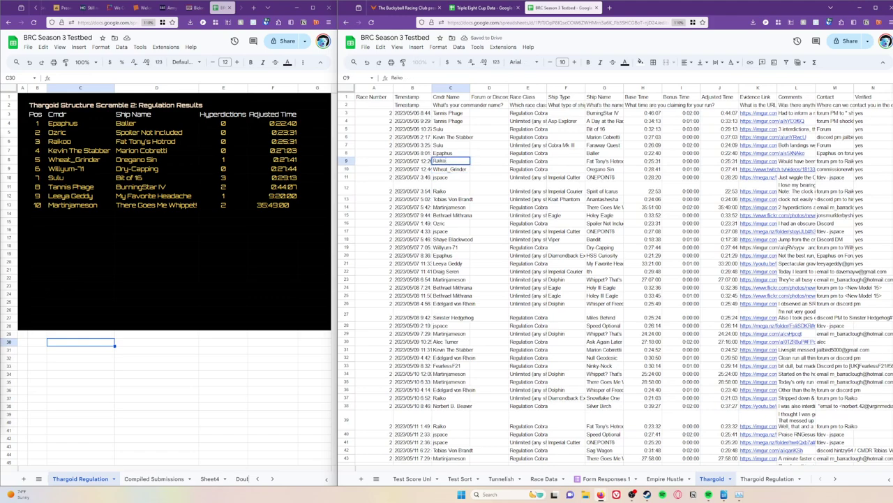
key(Escape)
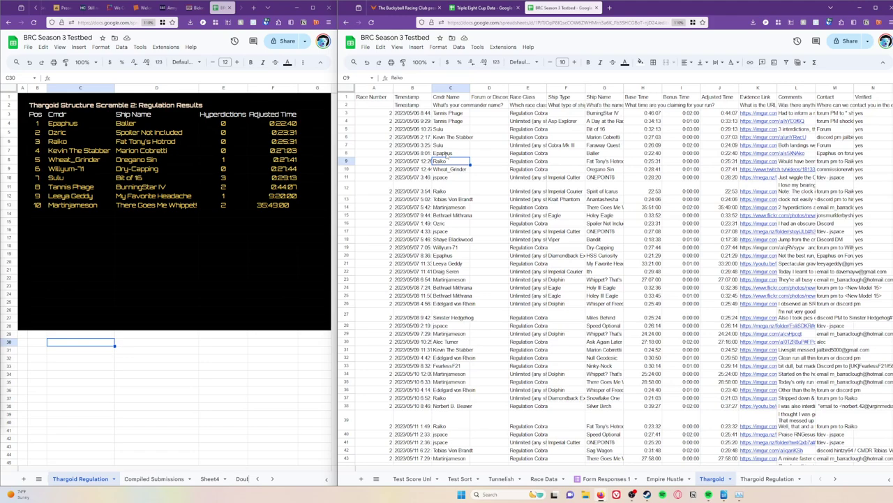
Examine the verified entries, the adjusted time in the last ranked row and the position formulas of the regulation results
click(448, 200)
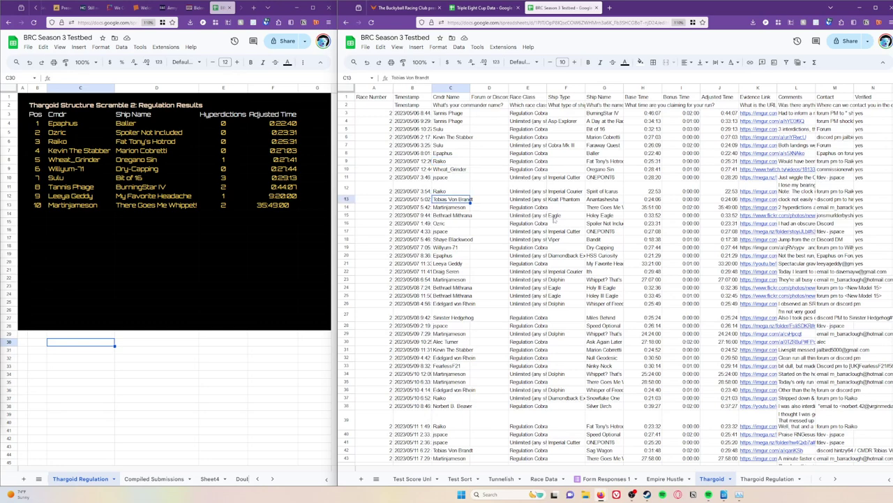
click(875, 224)
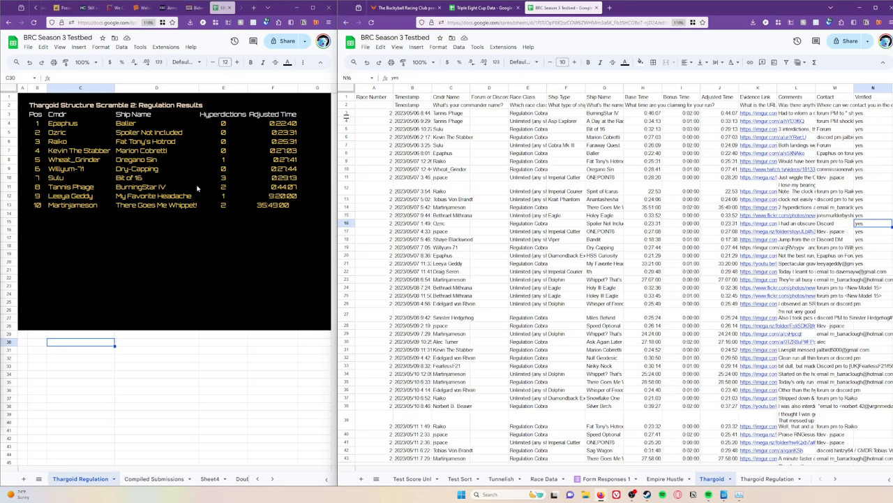
click(265, 207)
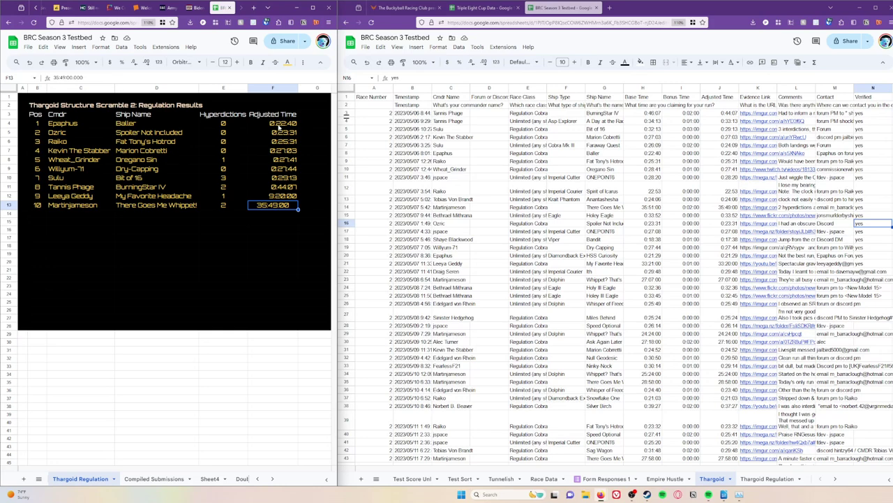
click(874, 176)
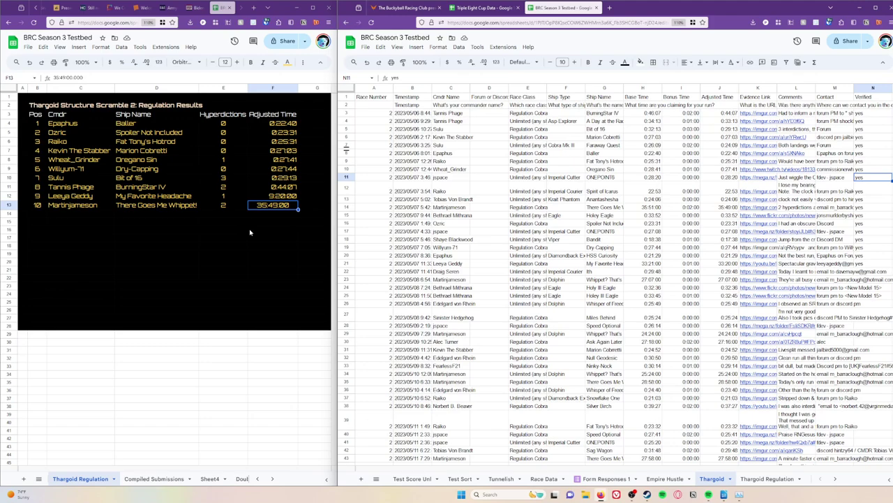
click(28, 135)
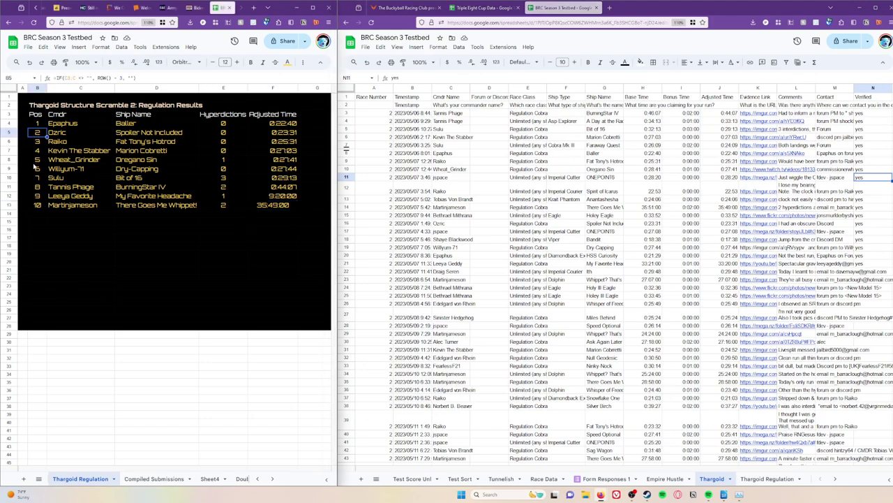
click(37, 159)
click(36, 196)
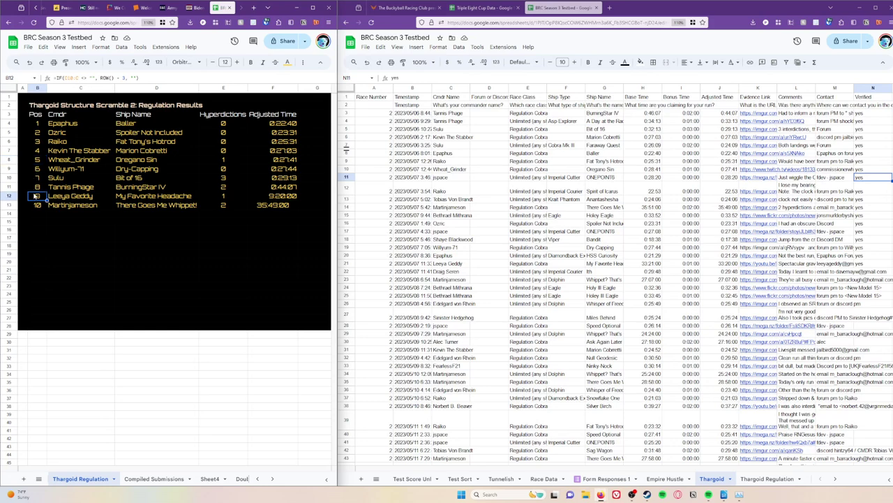
click(41, 135)
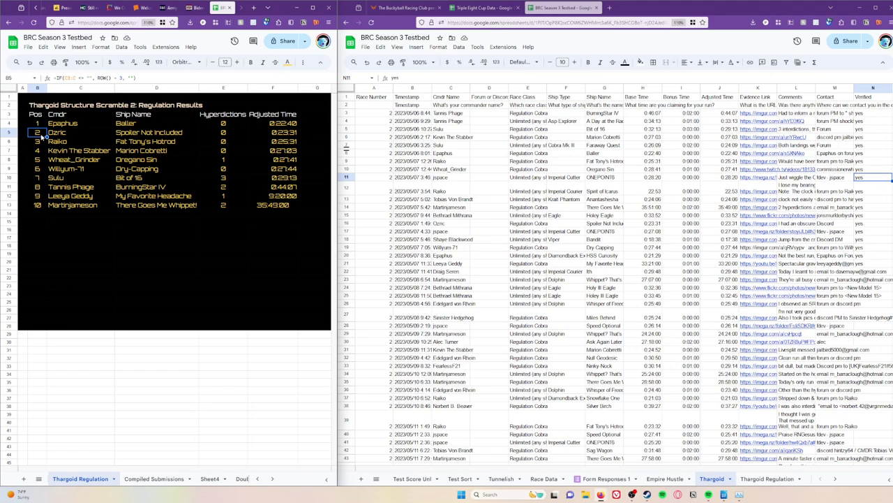
click(113, 359)
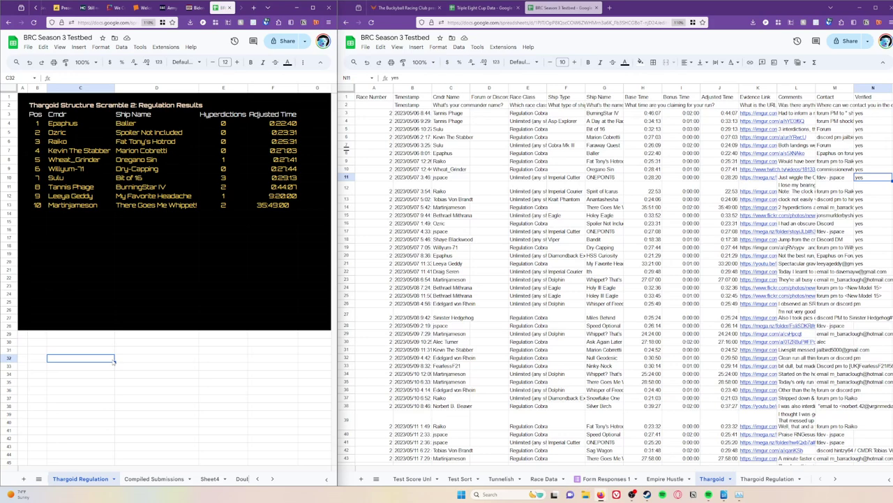
double_click(113, 360)
key(Escape)
click(288, 63)
click(258, 77)
double_click(93, 358)
drag(156, 366, 156, 351)
Inspect the SORT and FILTER formula in cell C4, which fills the regulation results table
click(54, 125)
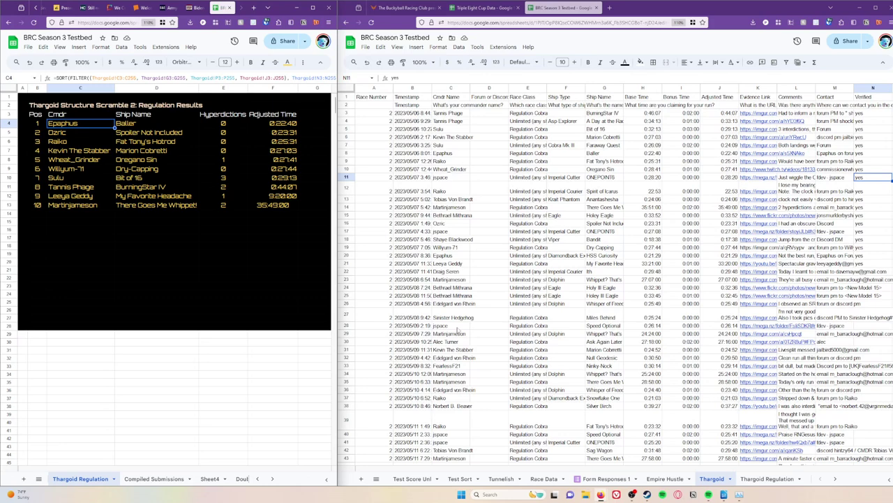
click(610, 8)
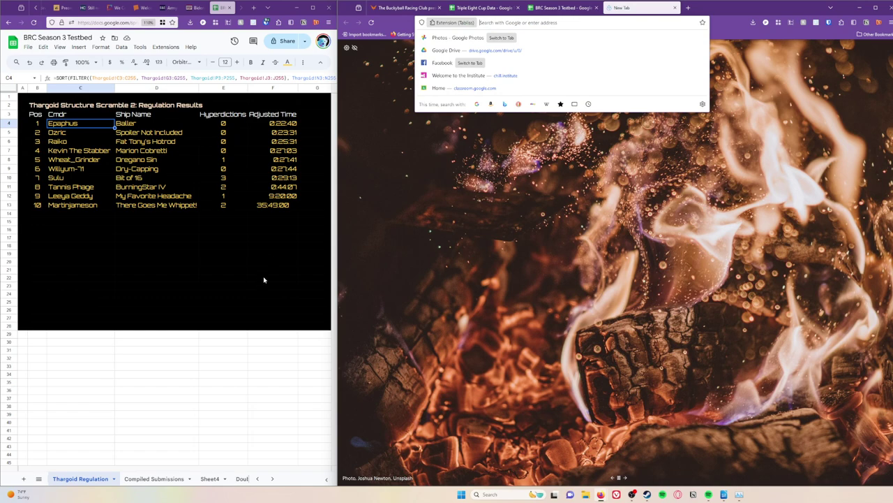
click(562, 8)
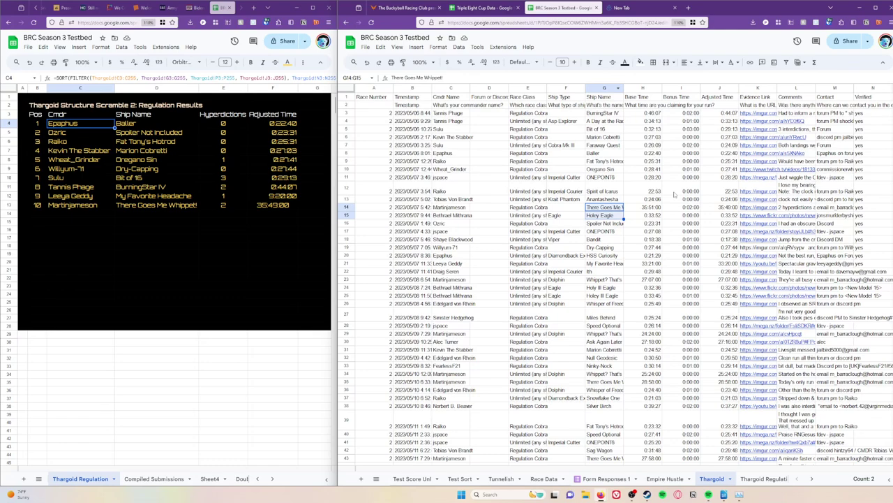
click(623, 8)
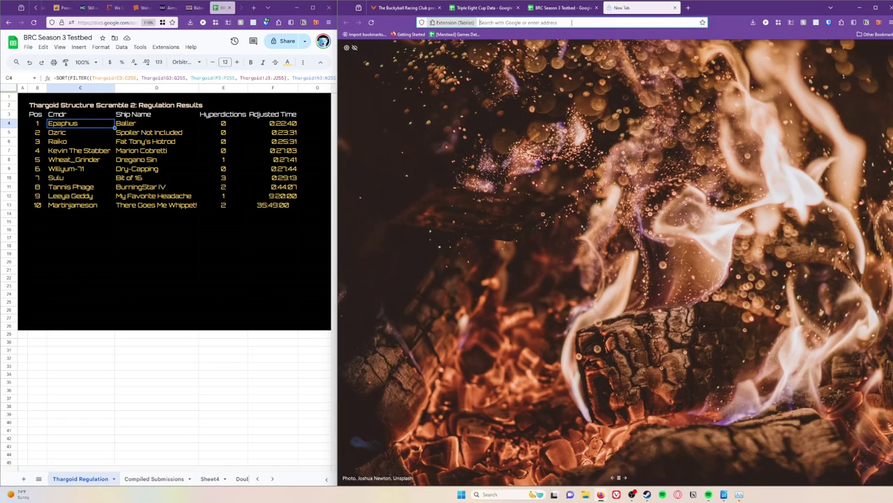
click(562, 8)
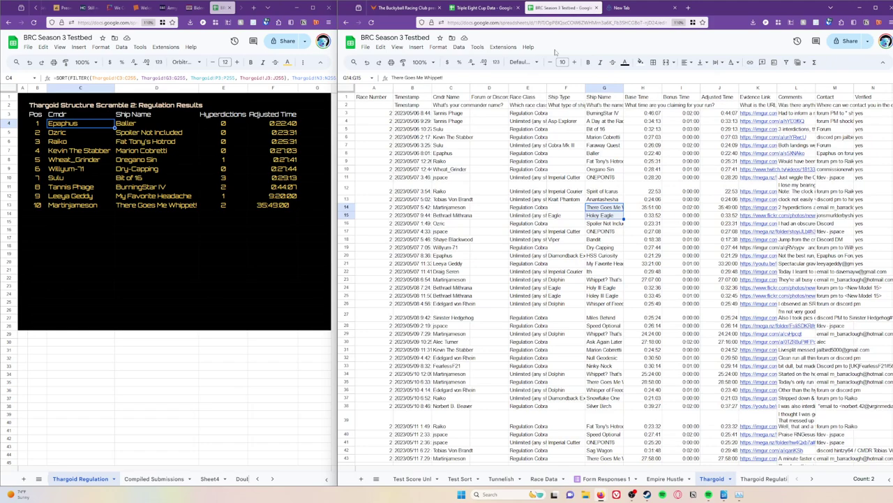
Compare the Verified column of the Thargoid data, rows 3 to 20 and beyond, with the positions and last adjusted time in the regulation results
click(268, 214)
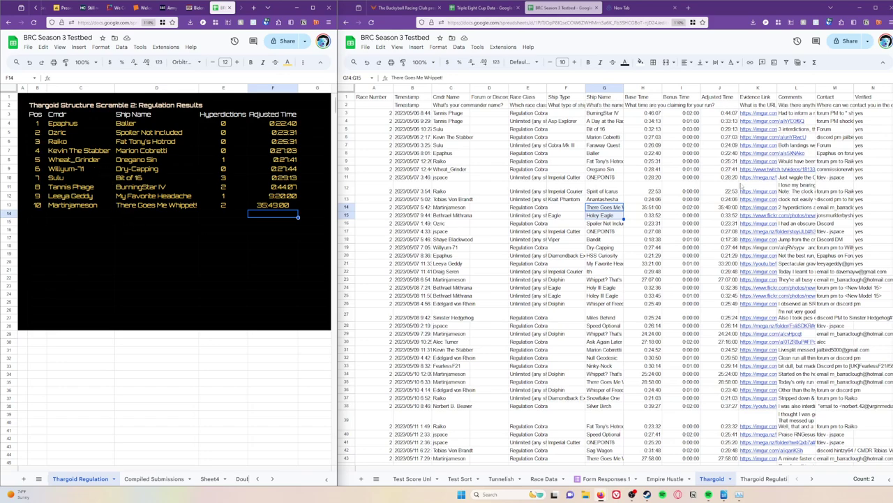
click(869, 122)
drag(868, 114, 876, 255)
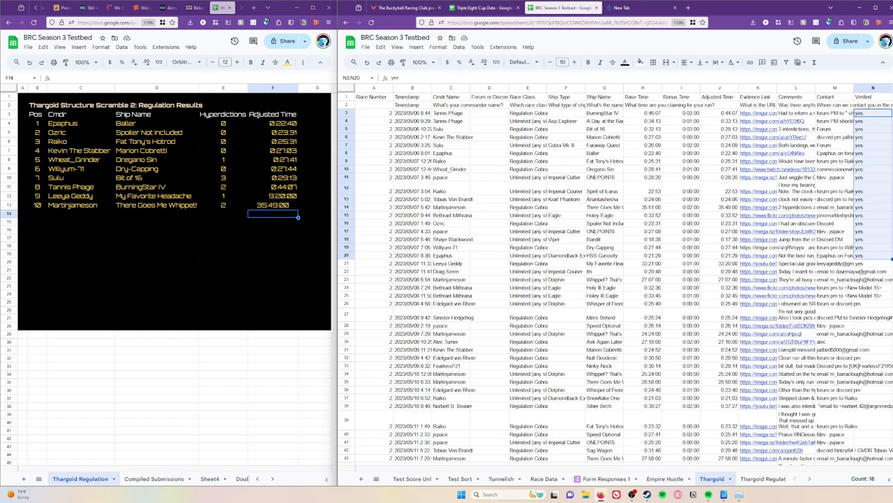
drag(37, 150, 44, 159)
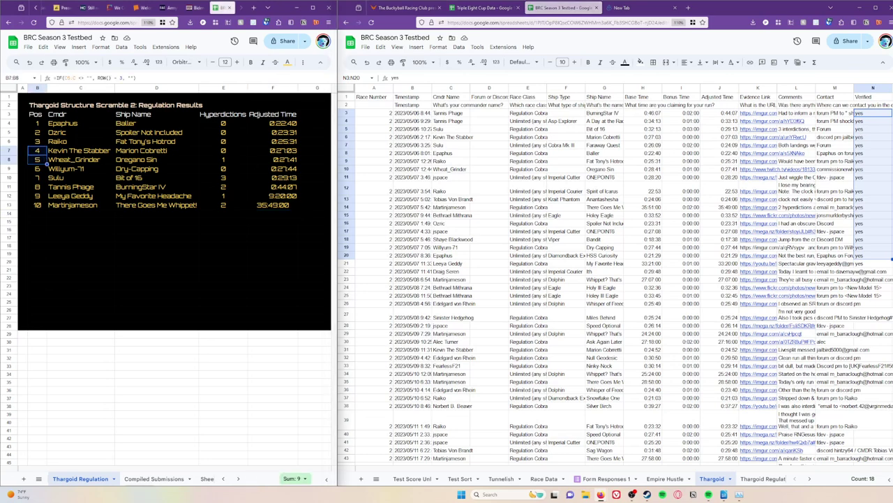
click(881, 208)
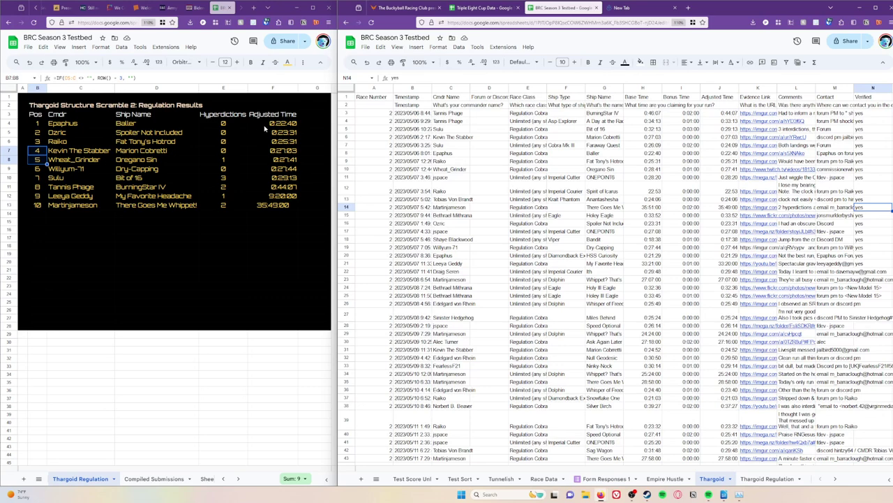
click(286, 207)
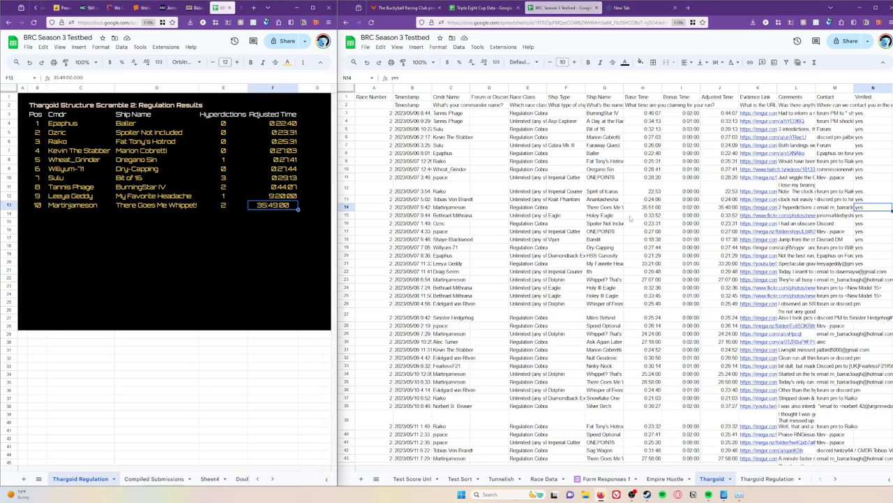
click(836, 271)
click(858, 304)
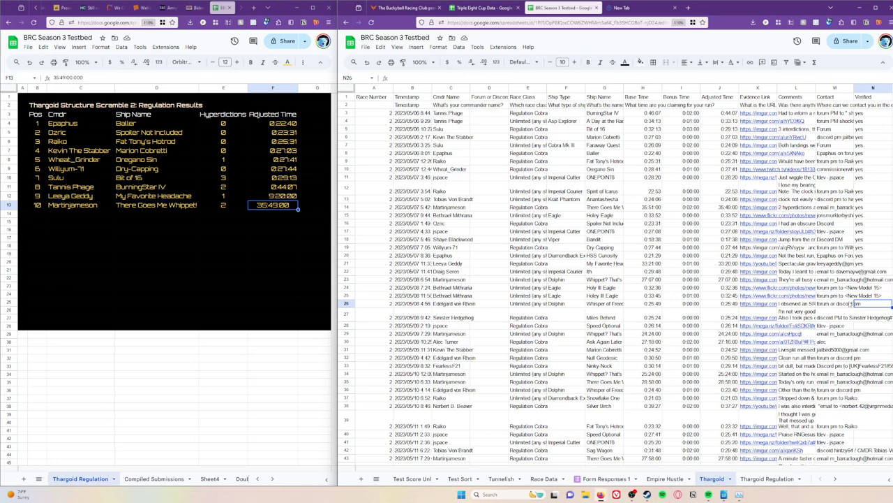
Inspect the bonus time and the adjusted time formula of the first entry in row 3 of the Thargoid data
click(682, 114)
click(716, 114)
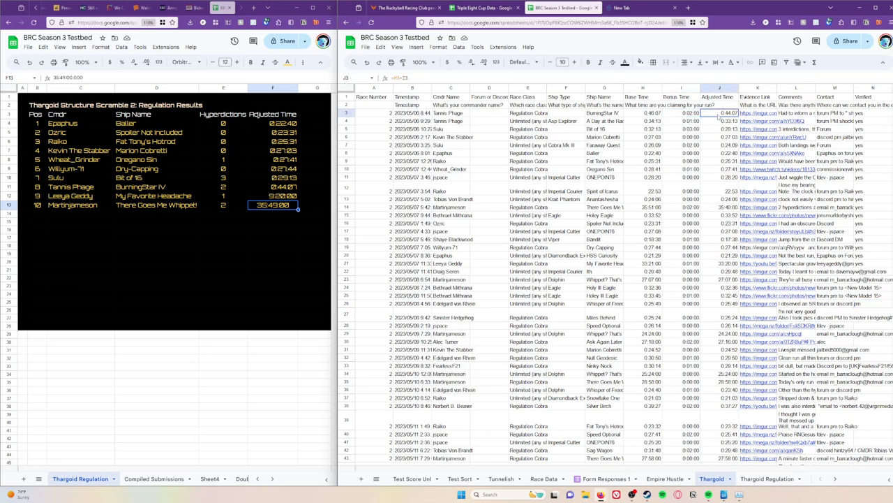